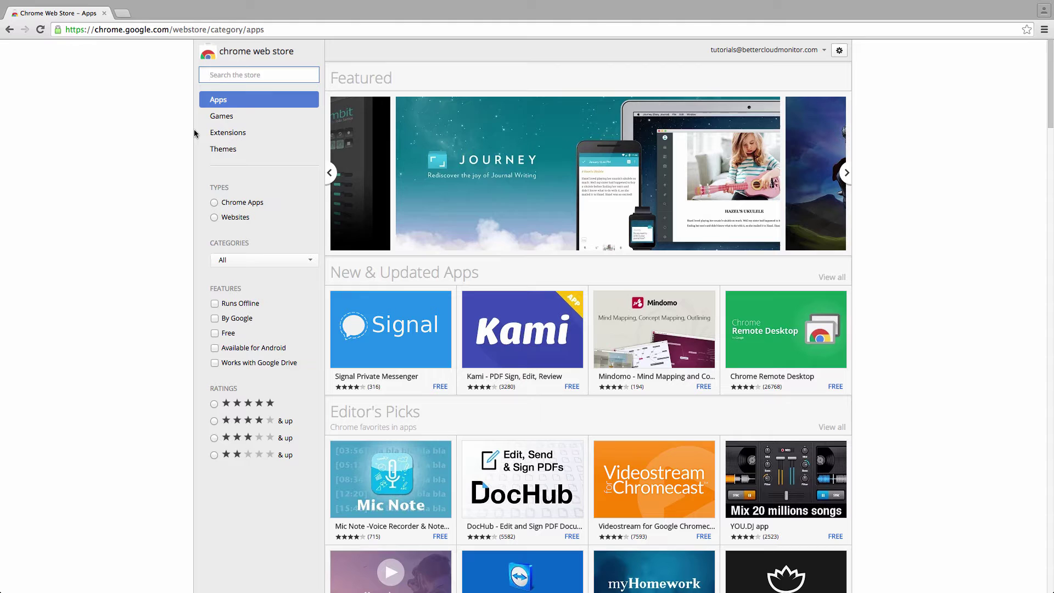
- Search the store for Readability and install the Readability extension
{"action": "type", "text": "Readability"}
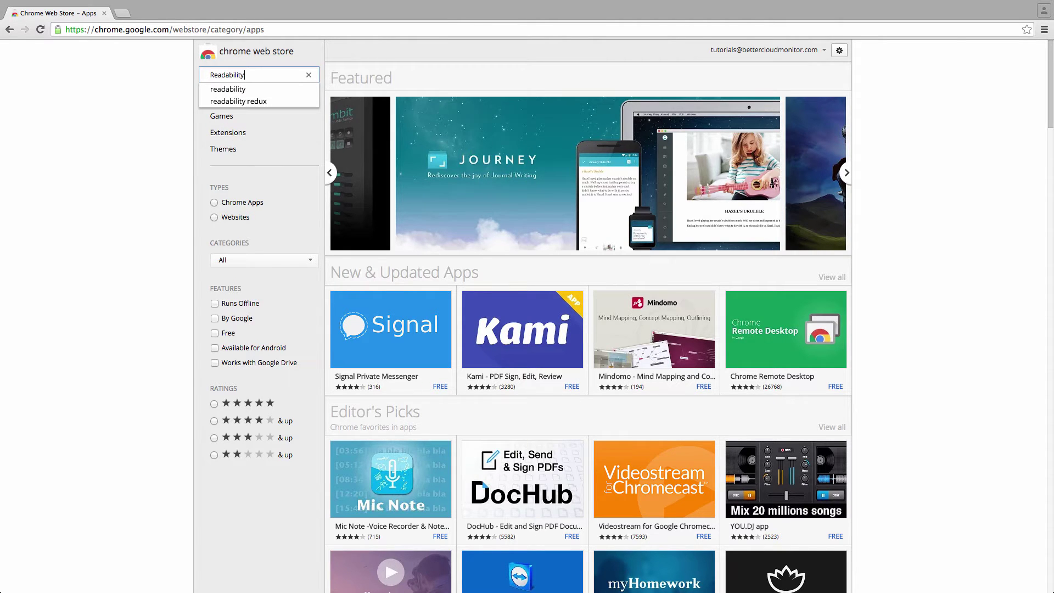
{"action": "key", "text": "Return"}
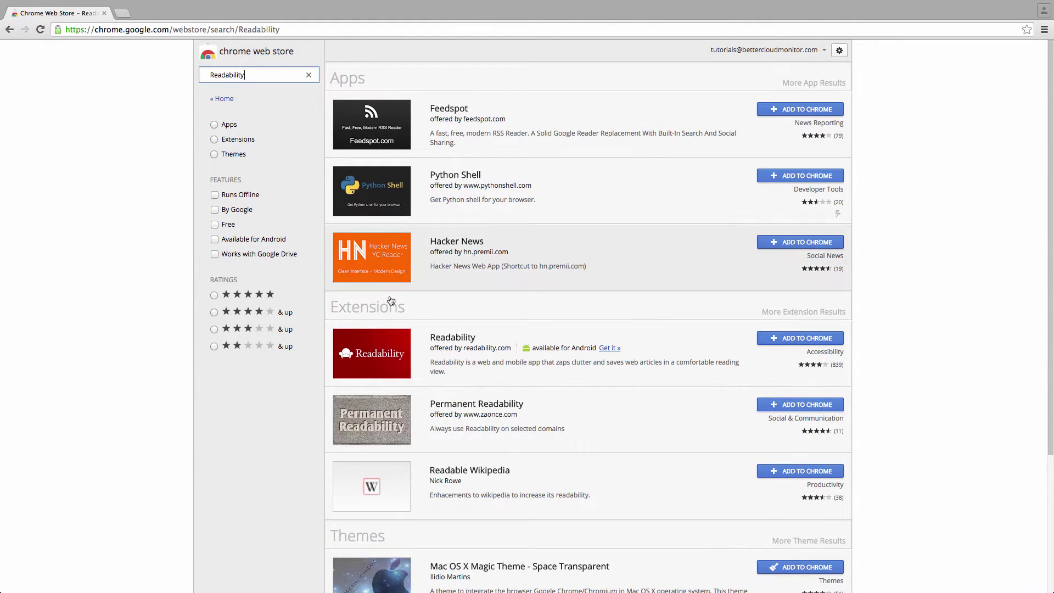
{"action": "left_click", "coordinate": [770, 340]}
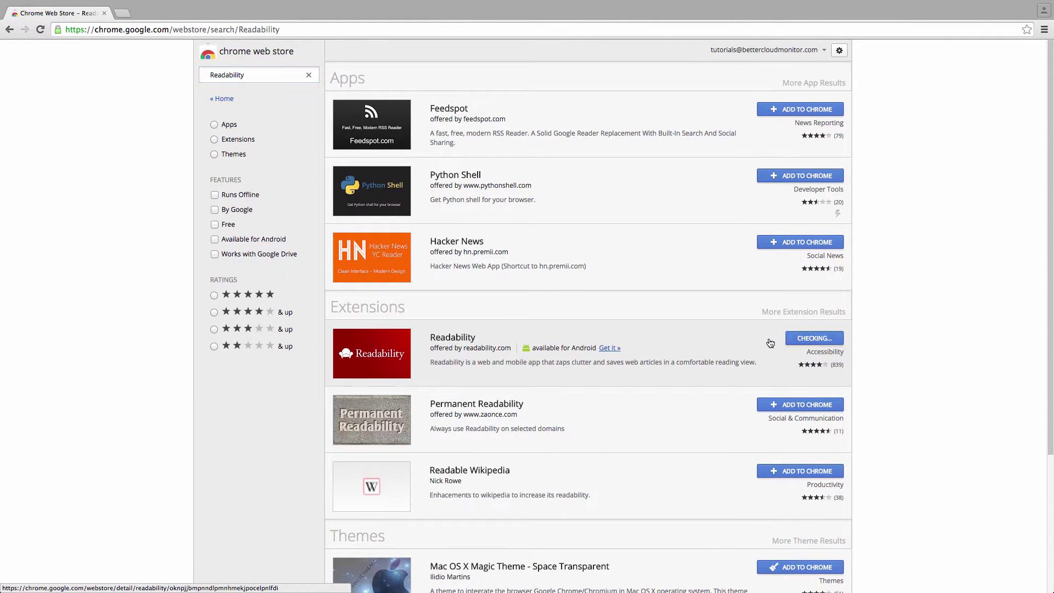
{"action": "left_click", "coordinate": [611, 99]}
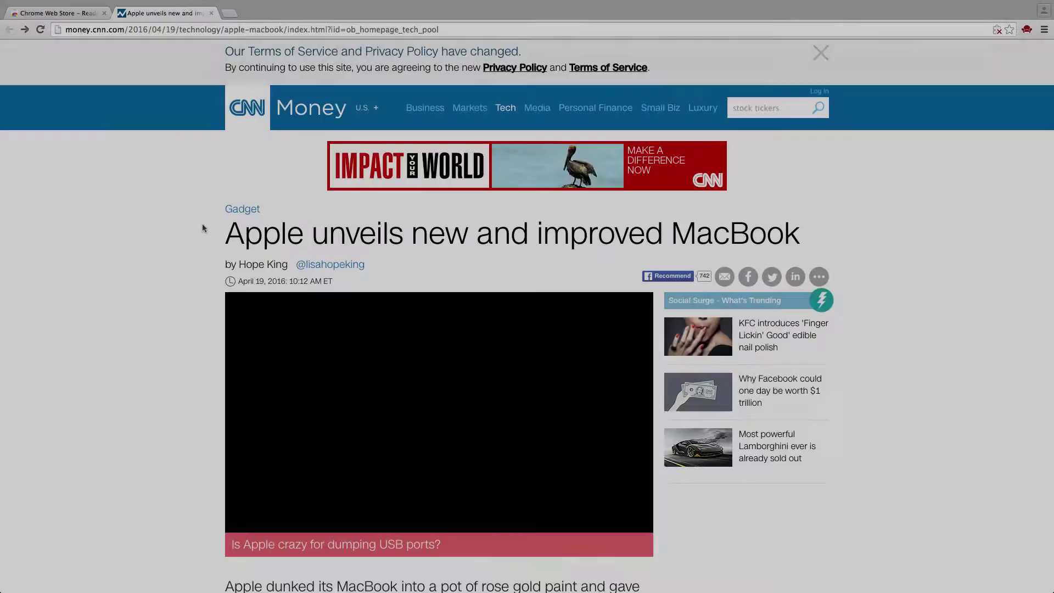
- Show the CNN Money MacBook article in Readability's Read Now view
{"action": "scroll", "coordinate": [202, 223], "scroll_direction": "down", "scroll_amount": 12}
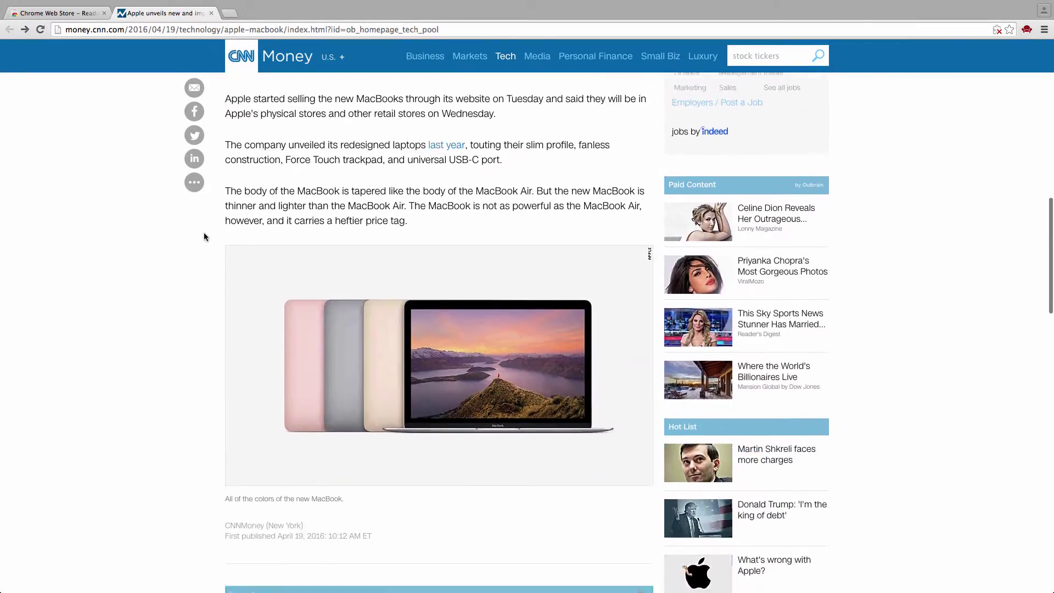
{"action": "scroll", "coordinate": [204, 237], "scroll_direction": "down", "scroll_amount": 8}
{"action": "scroll", "coordinate": [181, 241], "scroll_direction": "up", "scroll_amount": 20}
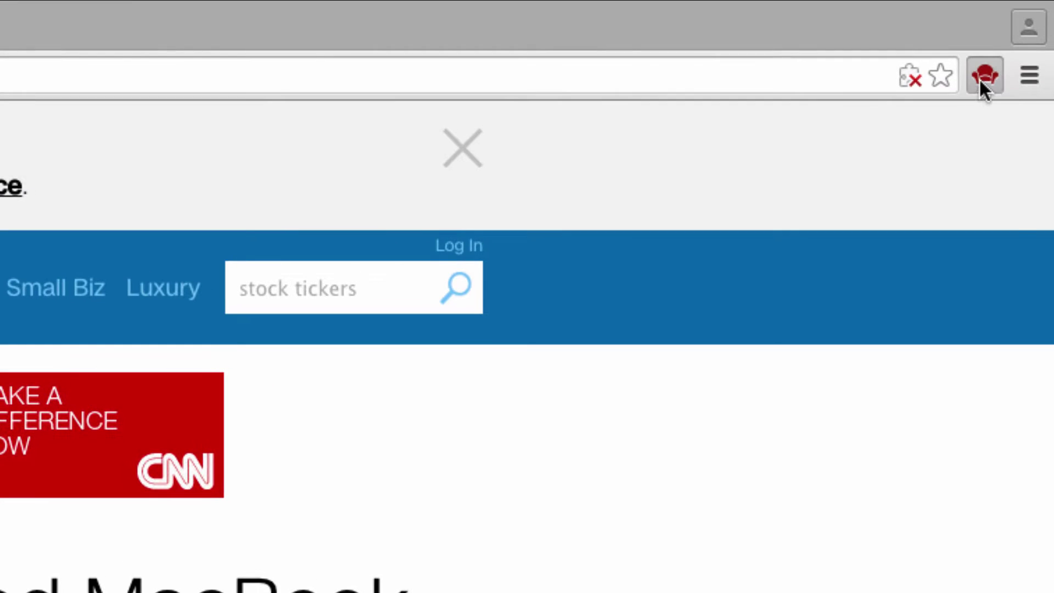
{"action": "left_click", "coordinate": [980, 78]}
{"action": "left_click", "coordinate": [791, 125]}
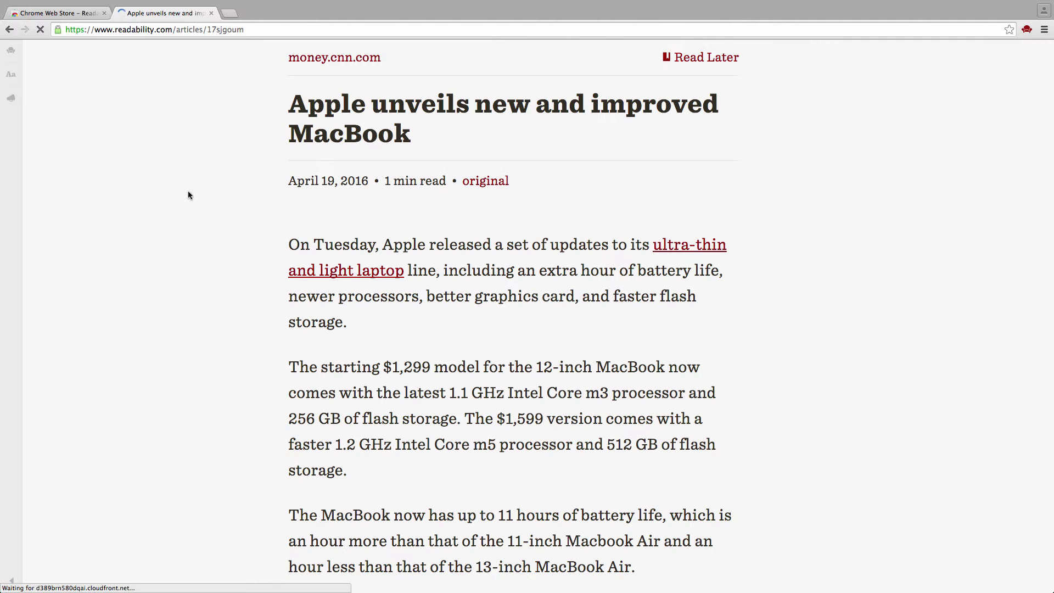
- Scroll through the cleaned-up article and select the $1,299 paragraph
{"action": "scroll", "coordinate": [194, 190], "scroll_direction": "down", "scroll_amount": 10}
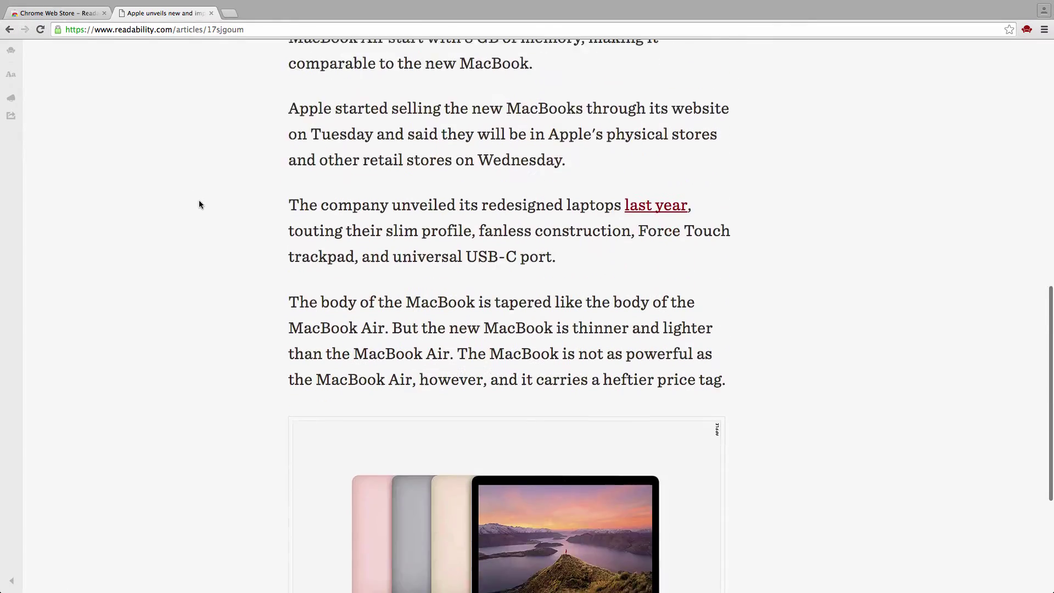
{"action": "scroll", "coordinate": [199, 204], "scroll_direction": "down", "scroll_amount": 5}
{"action": "scroll", "coordinate": [199, 204], "scroll_direction": "up", "scroll_amount": 12}
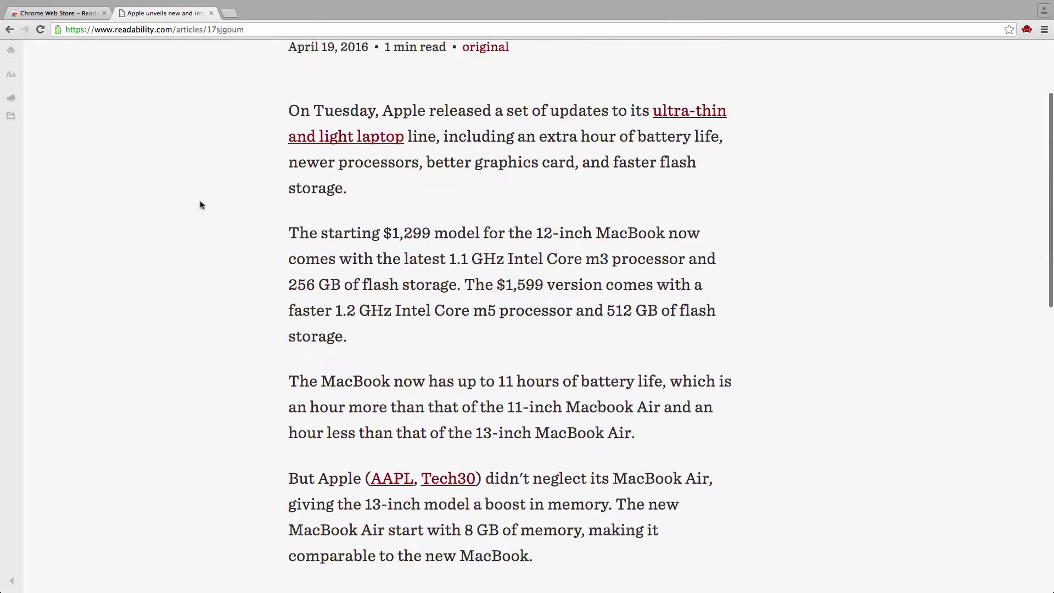
{"action": "scroll", "coordinate": [199, 204], "scroll_direction": "up", "scroll_amount": 3}
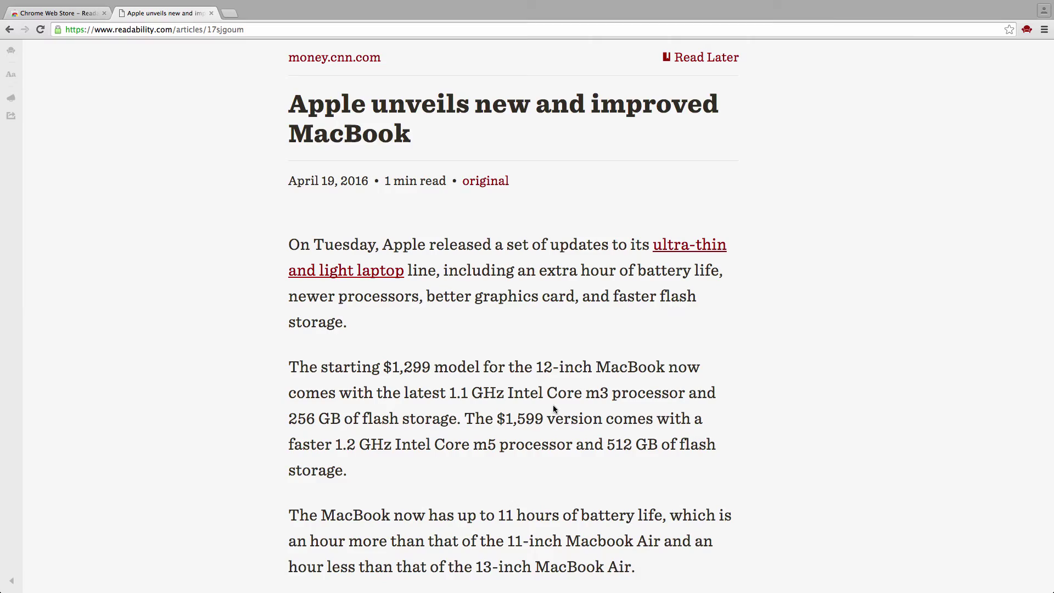
{"action": "triple_click", "coordinate": [553, 406]}
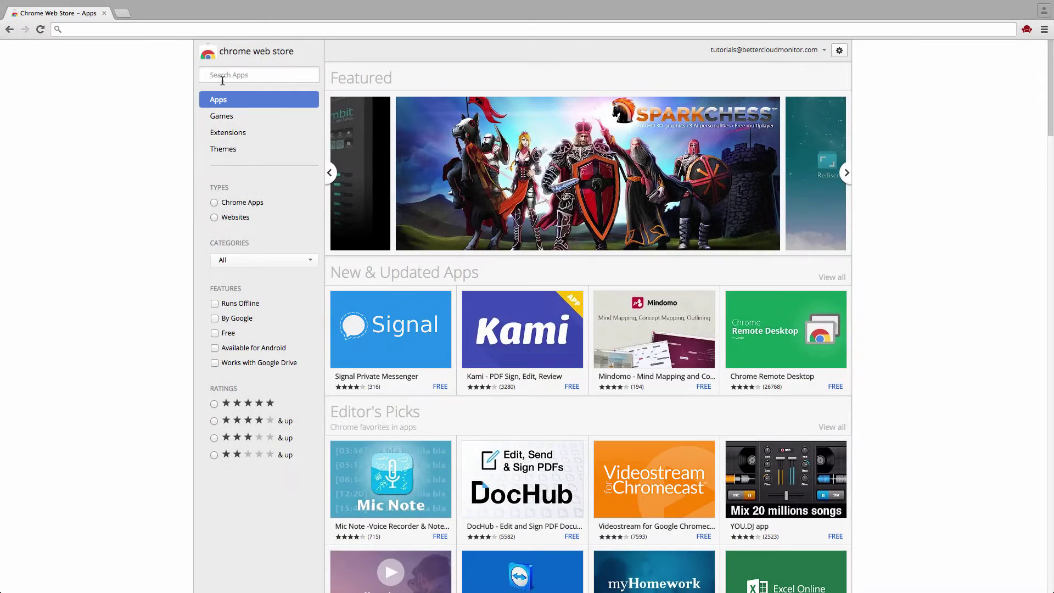
- Search the store for 'Tab Cloud' and start adding TabCloud to Chrome
{"action": "left_click", "coordinate": [222, 77]}
{"action": "type", "text": "Tab Cloud"}
{"action": "key", "text": "Return"}
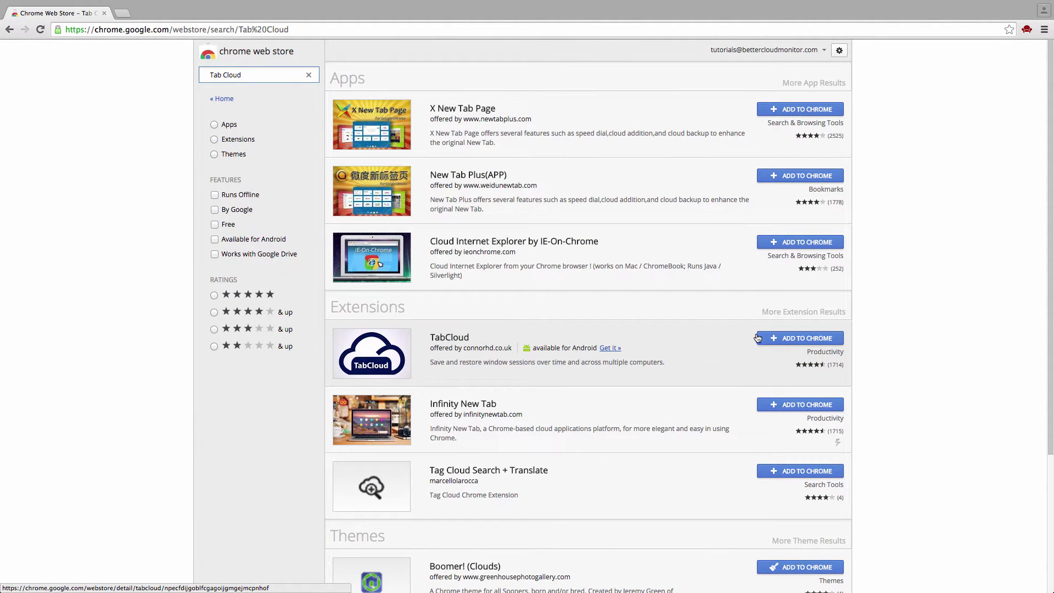
{"action": "left_click", "coordinate": [758, 337]}
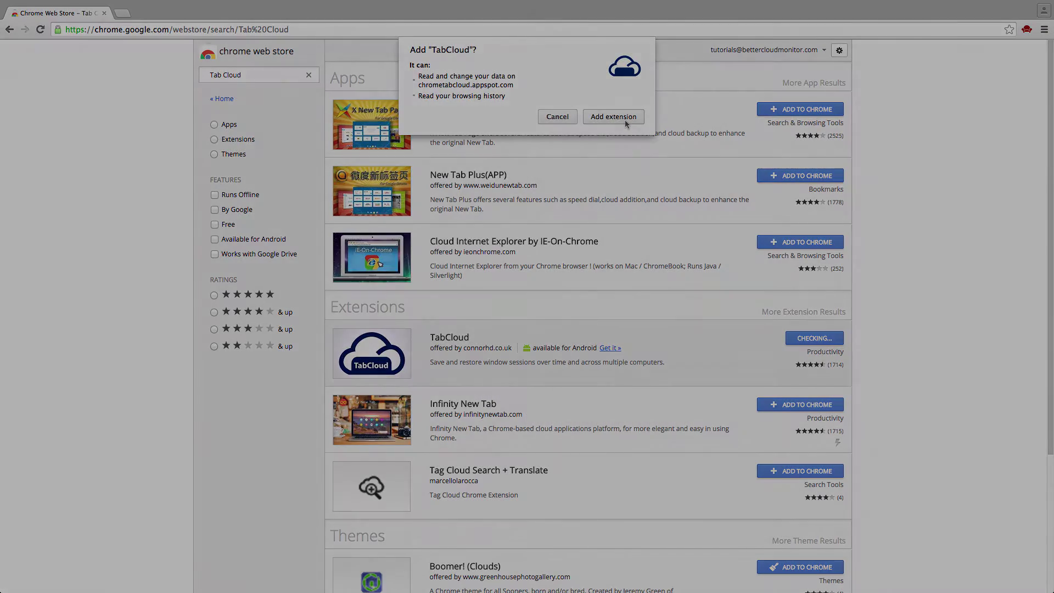
- Confirm the TabCloud install and switch over to the Forbes tab
{"action": "left_click", "coordinate": [625, 119]}
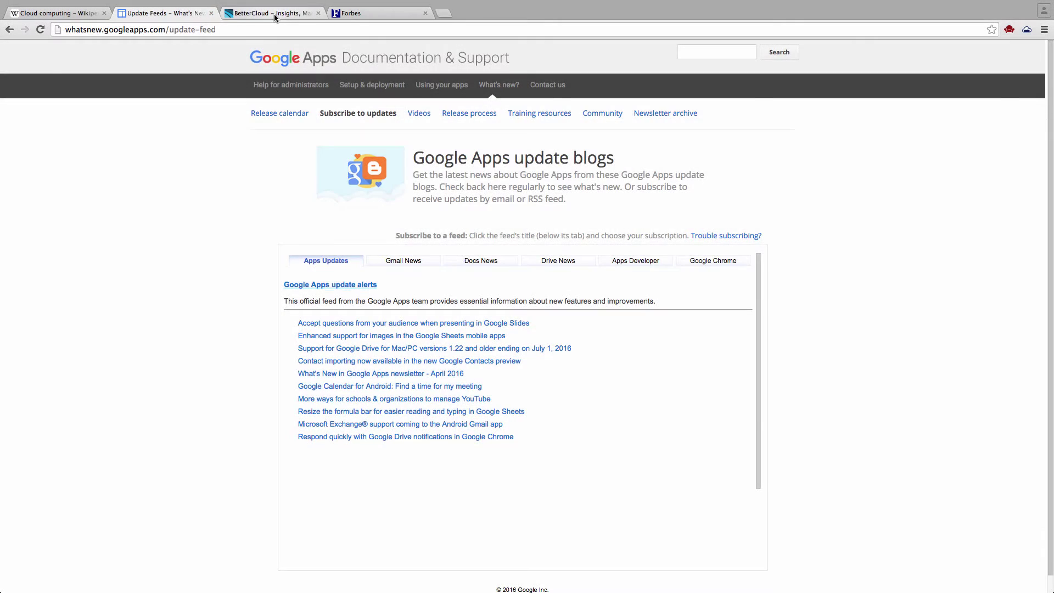
{"action": "left_click", "coordinate": [275, 14]}
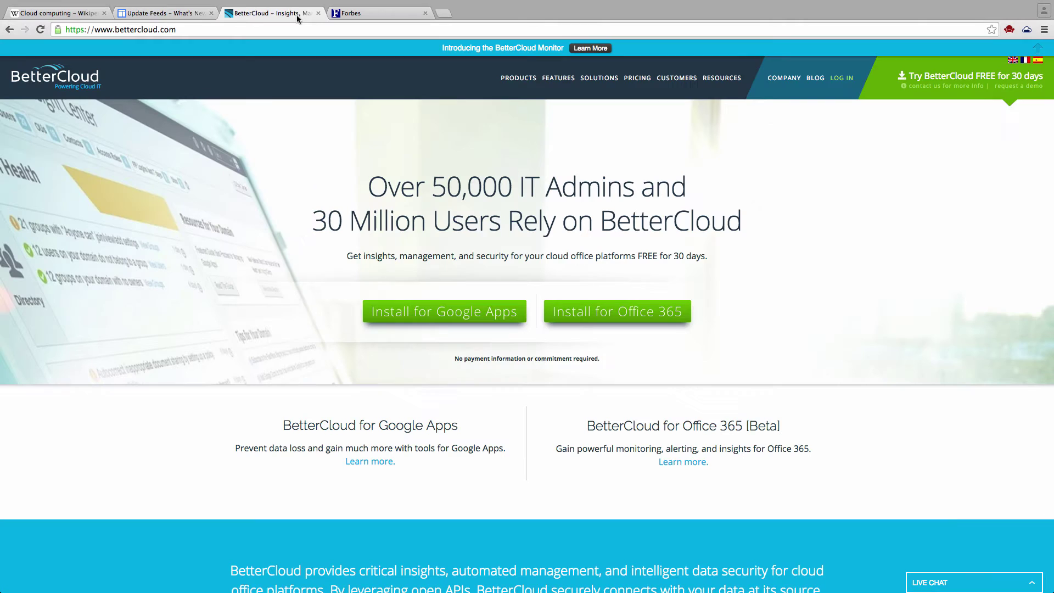
{"action": "left_click", "coordinate": [366, 16]}
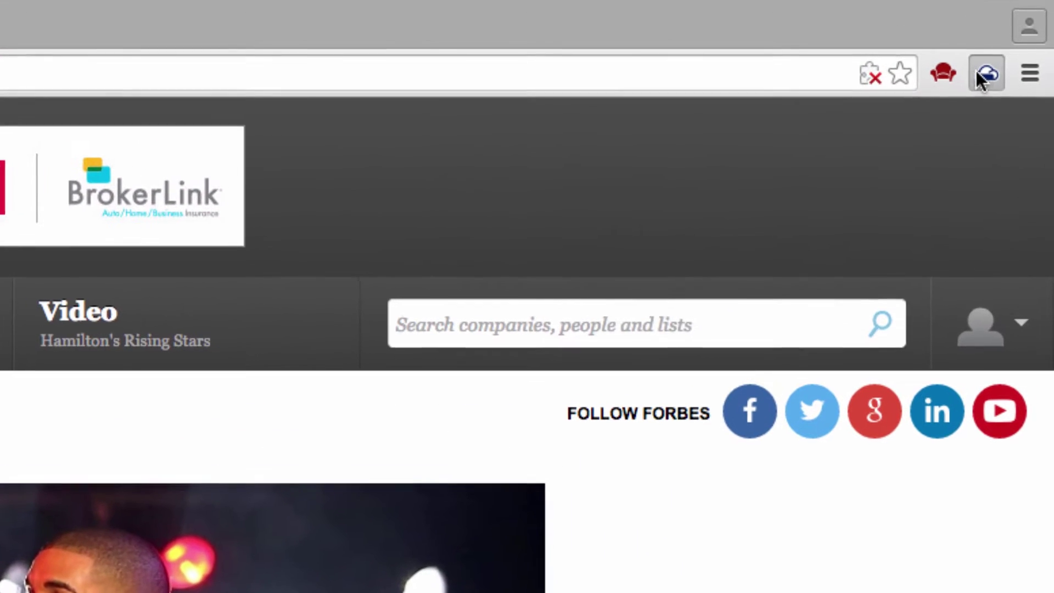
- Save the window's four tabs in TabCloud as 'Test Tabs' and reopen the saved list
{"action": "left_click", "coordinate": [1023, 29]}
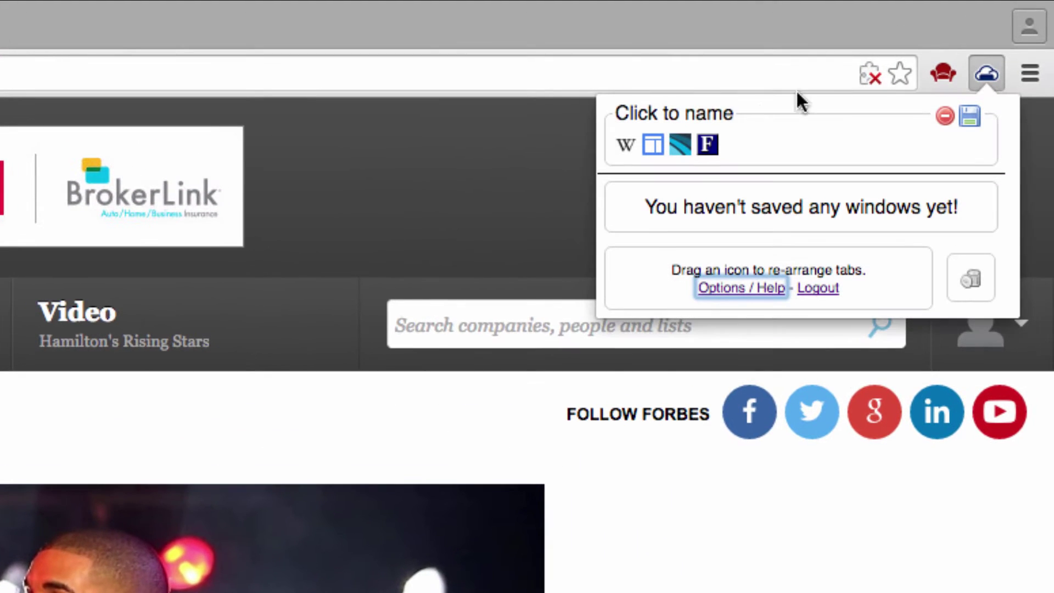
{"action": "left_click", "coordinate": [693, 107]}
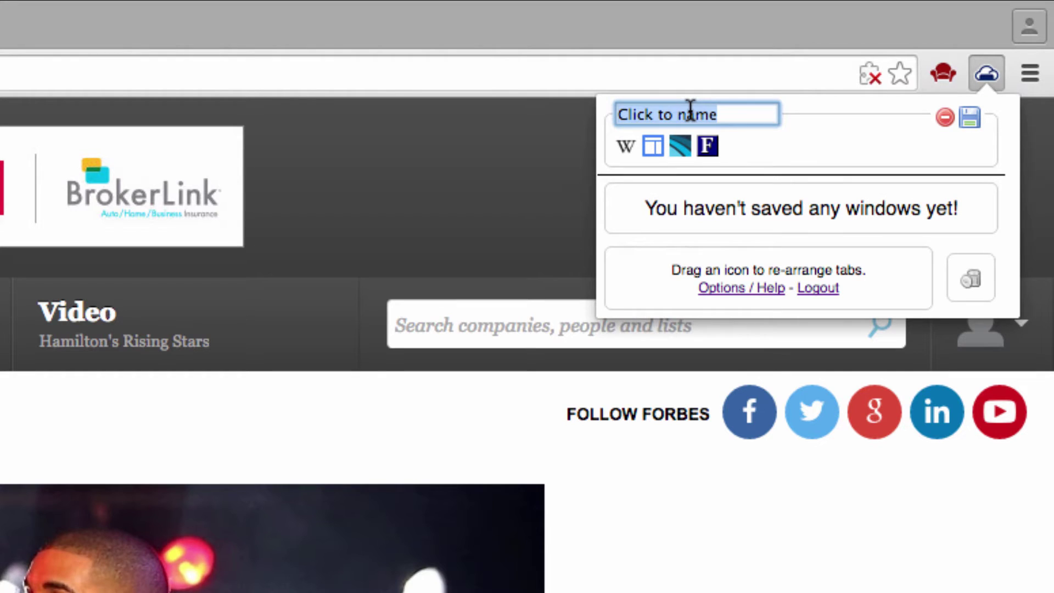
{"action": "type", "text": "Test Ta"}
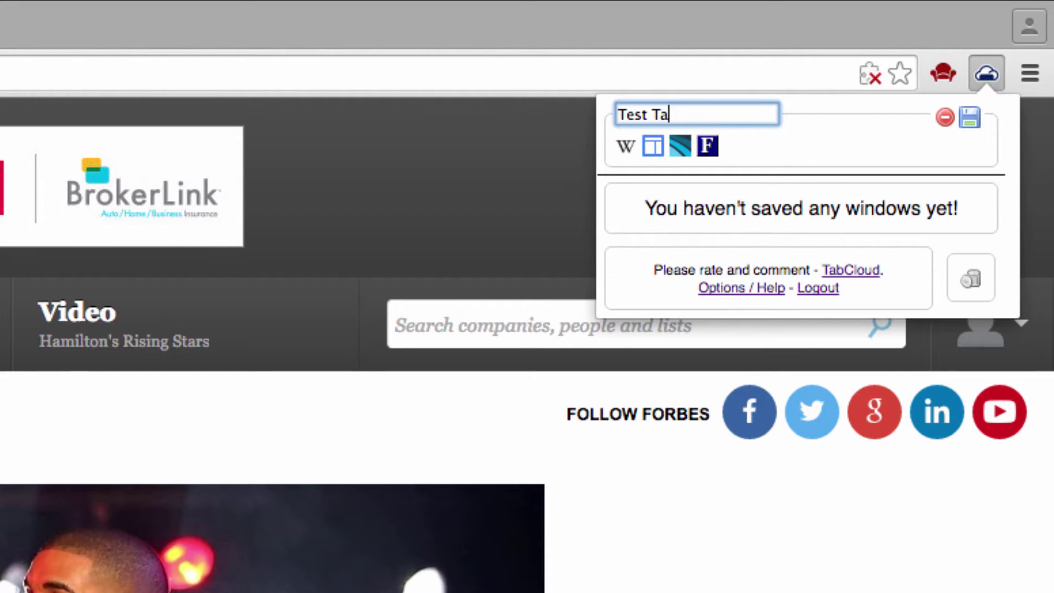
{"action": "type", "text": "bs"}
{"action": "left_click", "coordinate": [970, 118]}
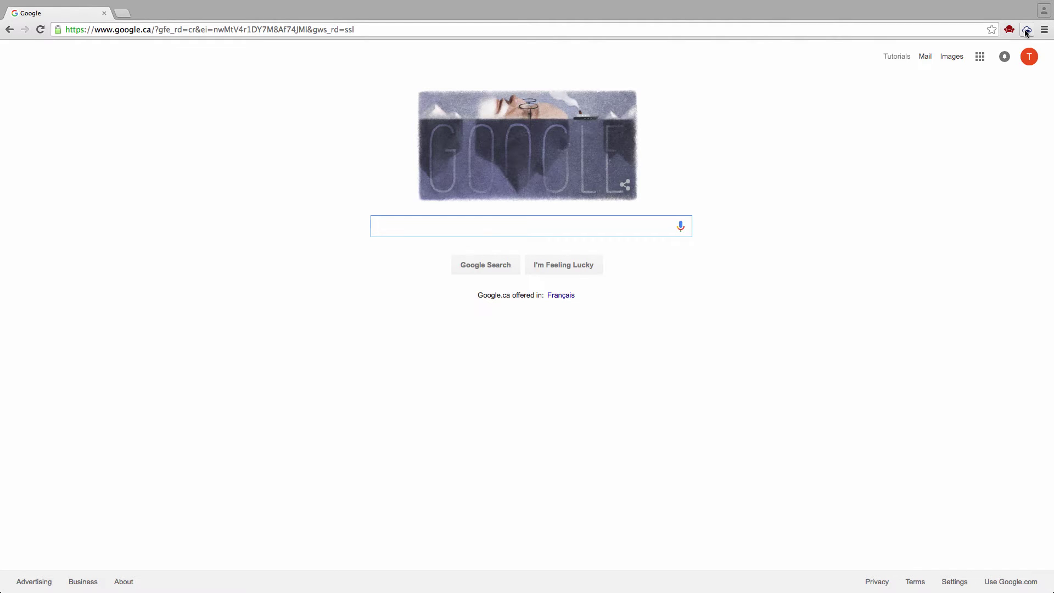
{"action": "left_click", "coordinate": [1026, 30]}
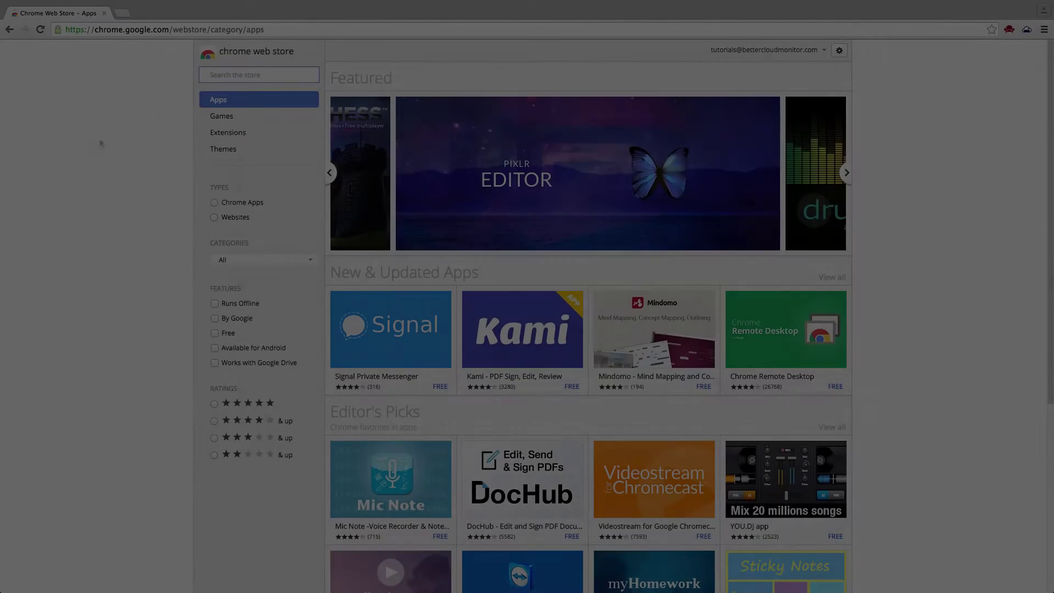
- Search the store for EdPuzzle and install the EDpuzzle extension
{"action": "type", "text": "EdP"}
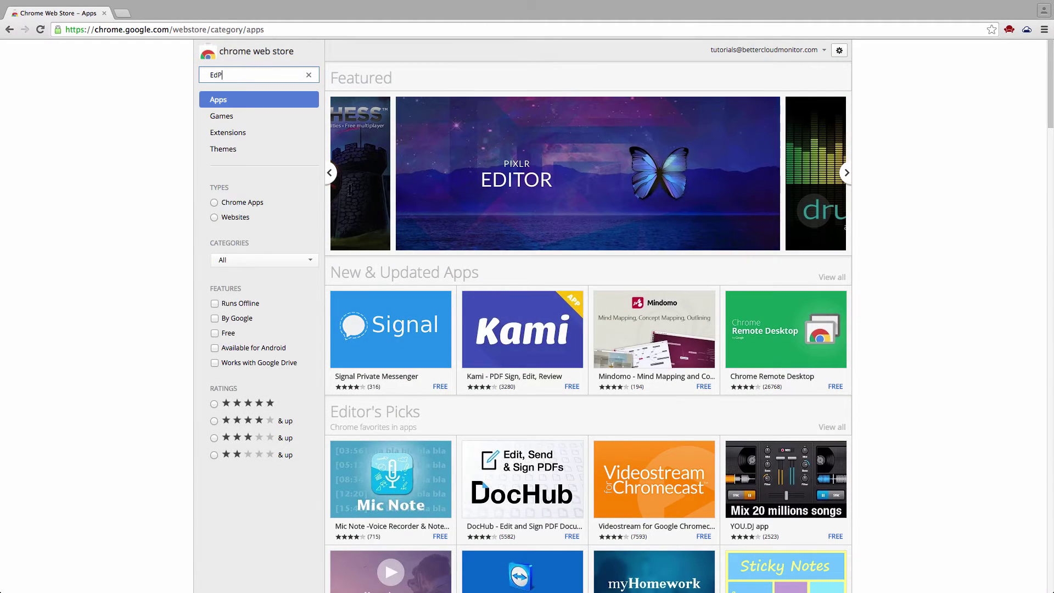
{"action": "type", "text": "uzzle"}
{"action": "key", "text": "Return"}
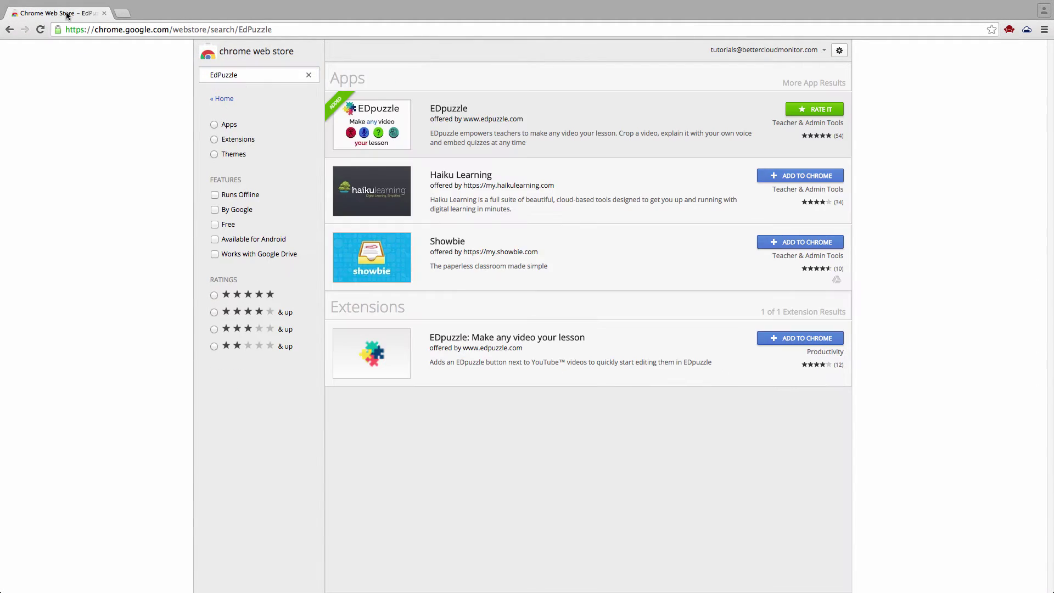
{"action": "left_click", "coordinate": [807, 338]}
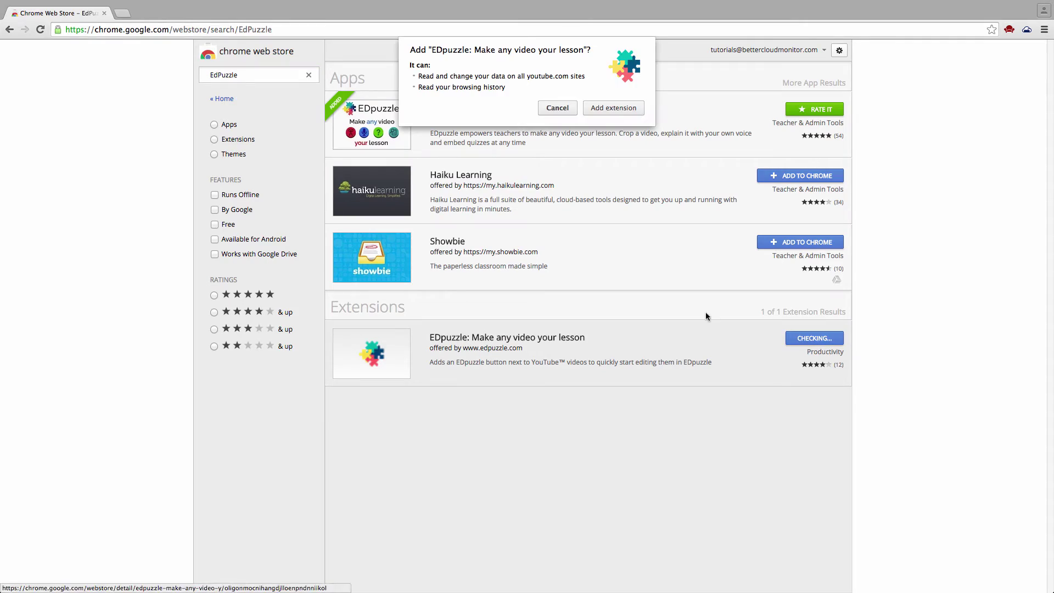
{"action": "left_click", "coordinate": [612, 108]}
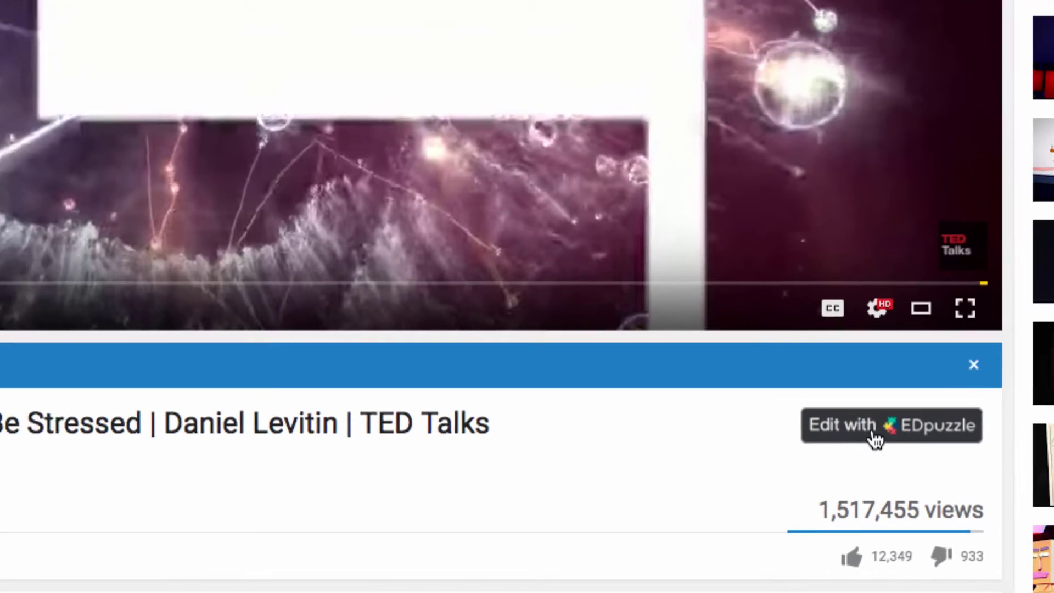
- Open the TED video in EDpuzzle and add an open-ended question at 01:13 starting 'What'
{"action": "left_click", "coordinate": [918, 412]}
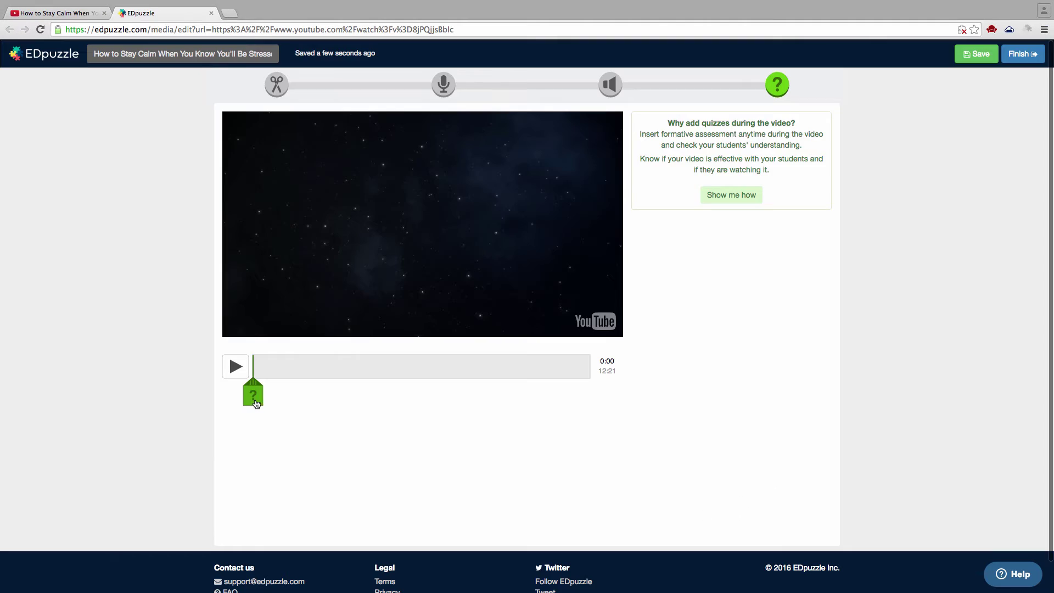
{"action": "left_click", "coordinate": [259, 370]}
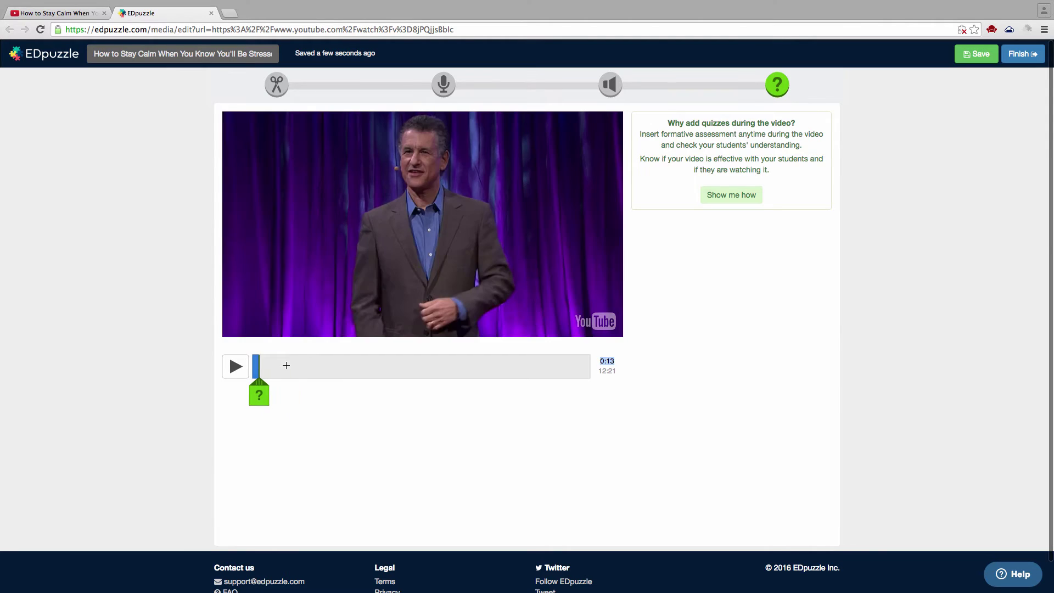
{"action": "left_click", "coordinate": [286, 367]}
{"action": "left_click", "coordinate": [287, 400]}
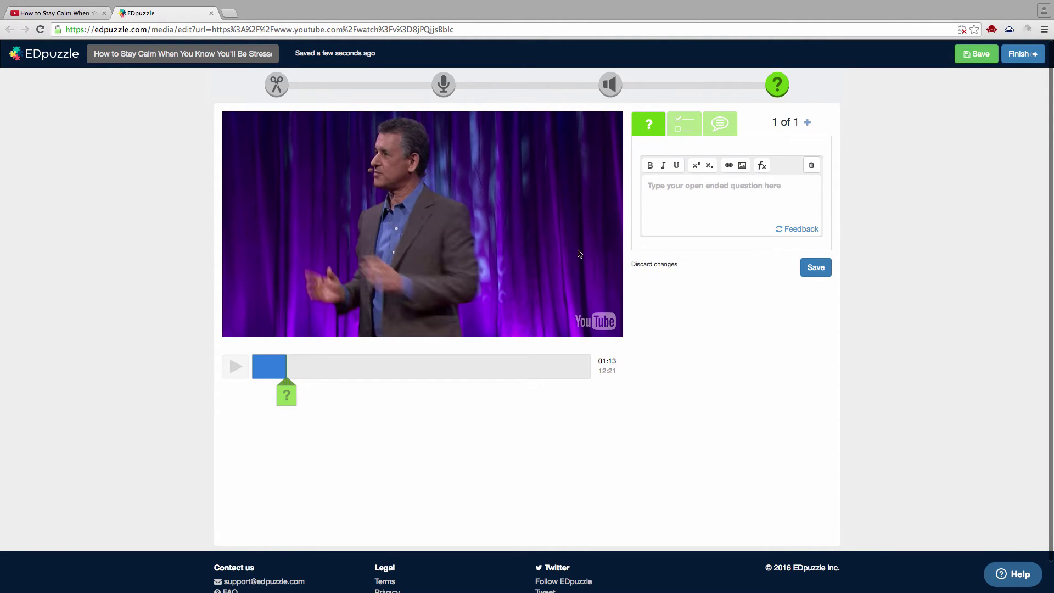
{"action": "type", "text": "What is the primary point the speaker ha"}
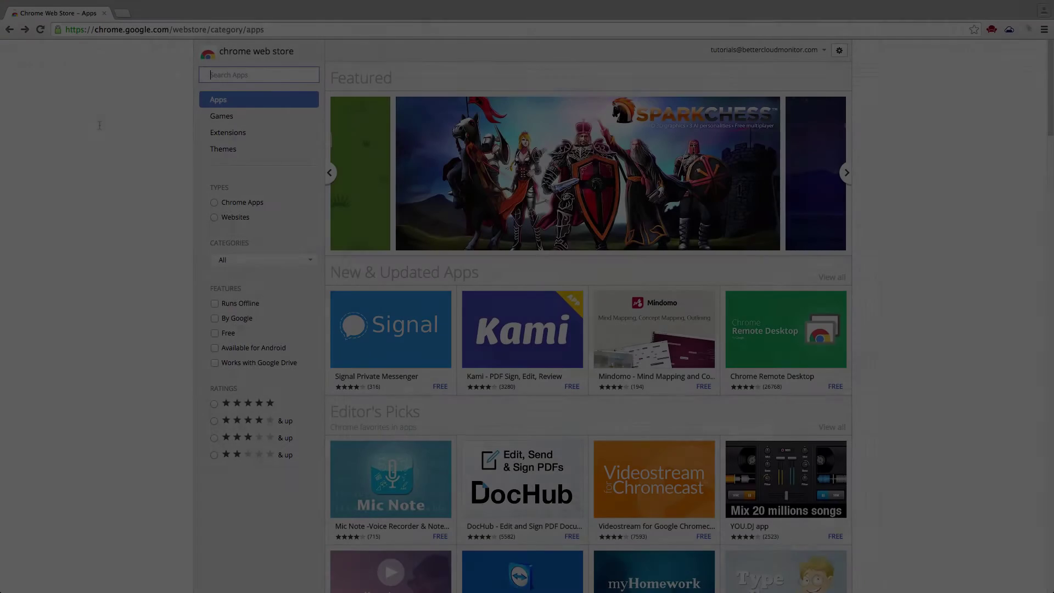
- Search the store for World Data Finder and add it to Chrome
{"action": "type", "text": "W"}
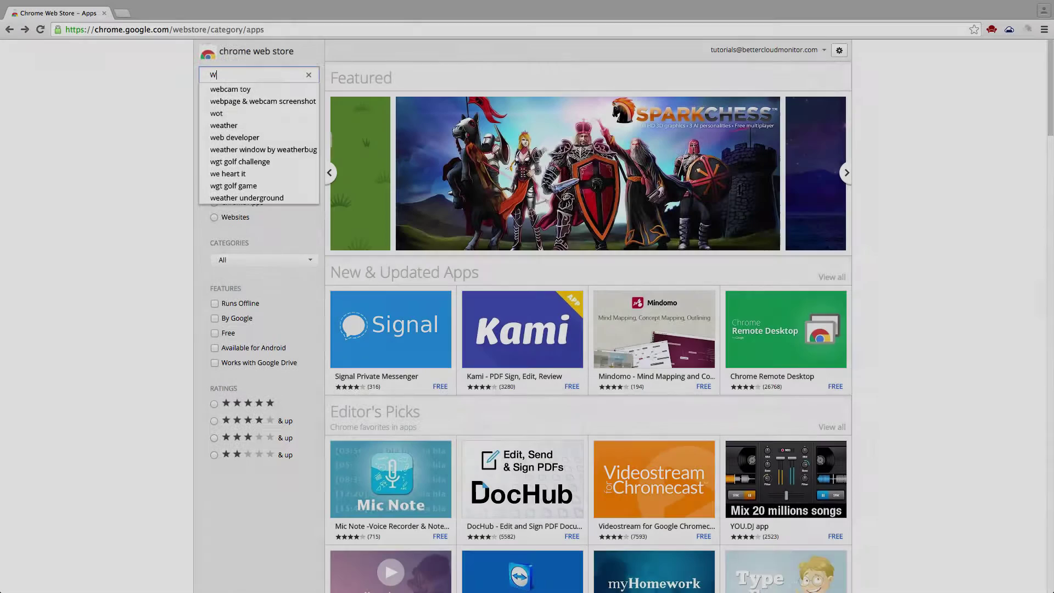
{"action": "type", "text": "orld Data Find"}
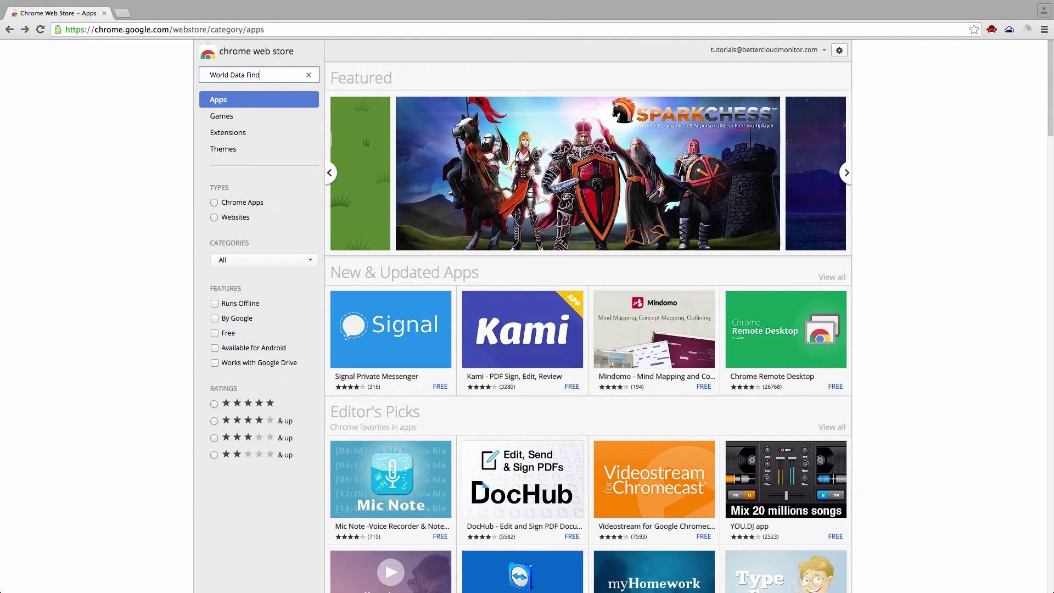
{"action": "type", "text": "er"}
{"action": "key", "text": "Return"}
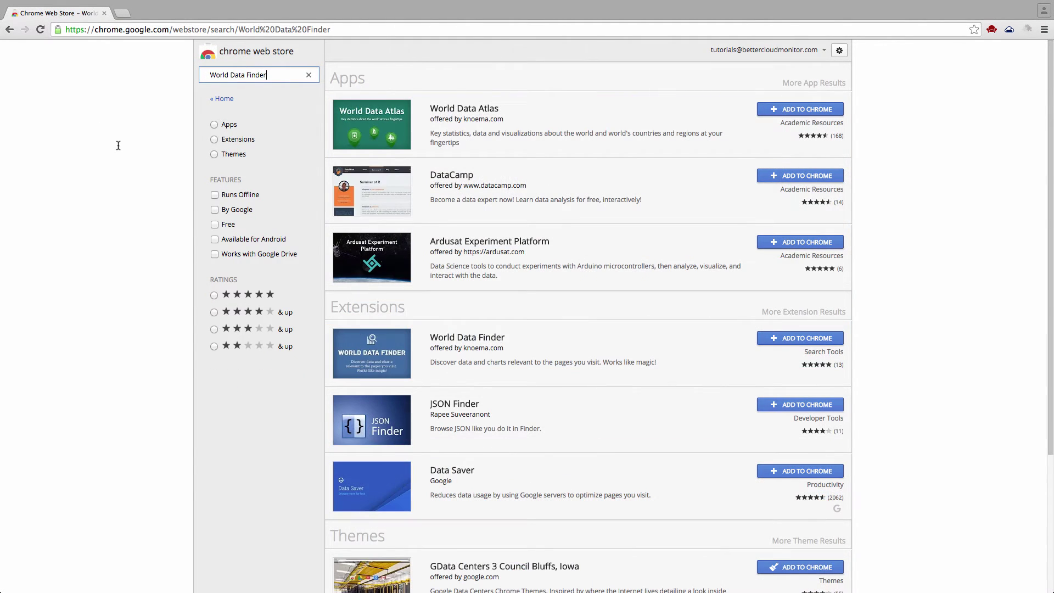
{"action": "left_click", "coordinate": [772, 339]}
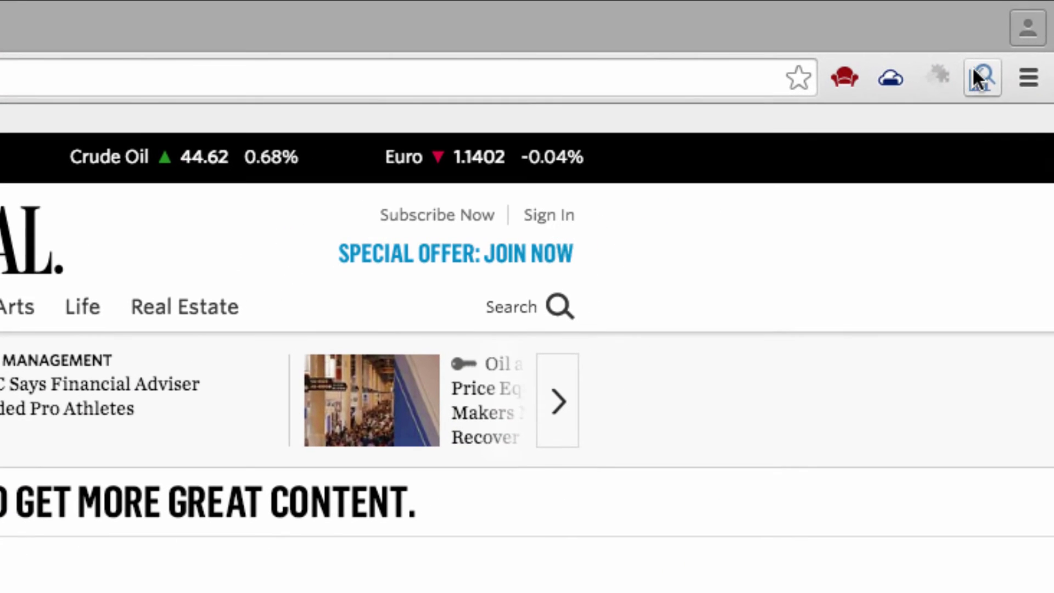
- Bring up World Data Finder's crude-oil price charts for the WSJ article and scroll through them
{"action": "left_click", "coordinate": [998, 59]}
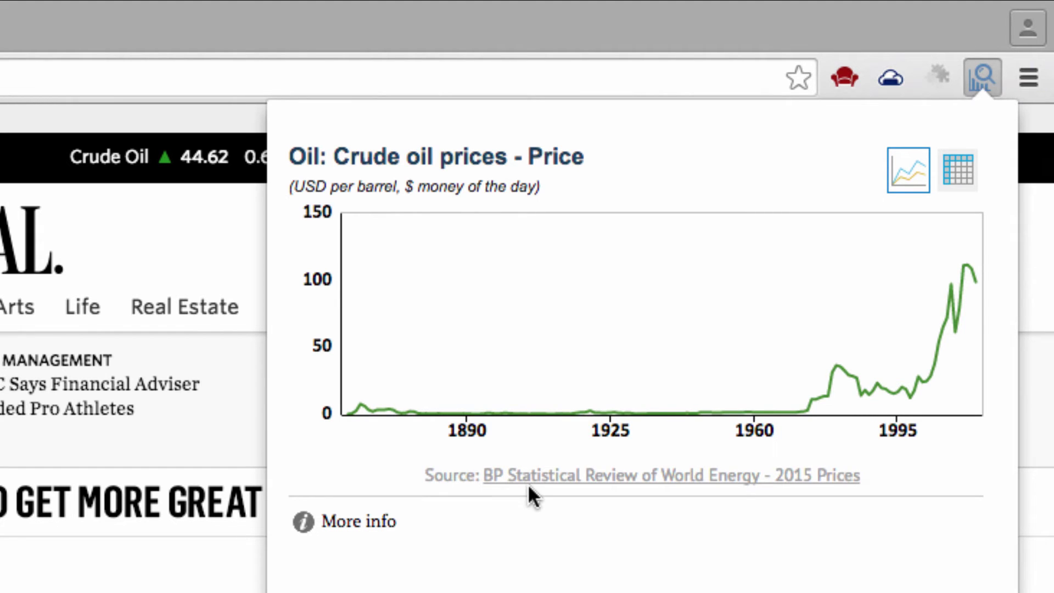
{"action": "scroll", "coordinate": [528, 485], "scroll_direction": "down", "scroll_amount": 4}
{"action": "scroll", "coordinate": [528, 487], "scroll_direction": "up", "scroll_amount": 4}
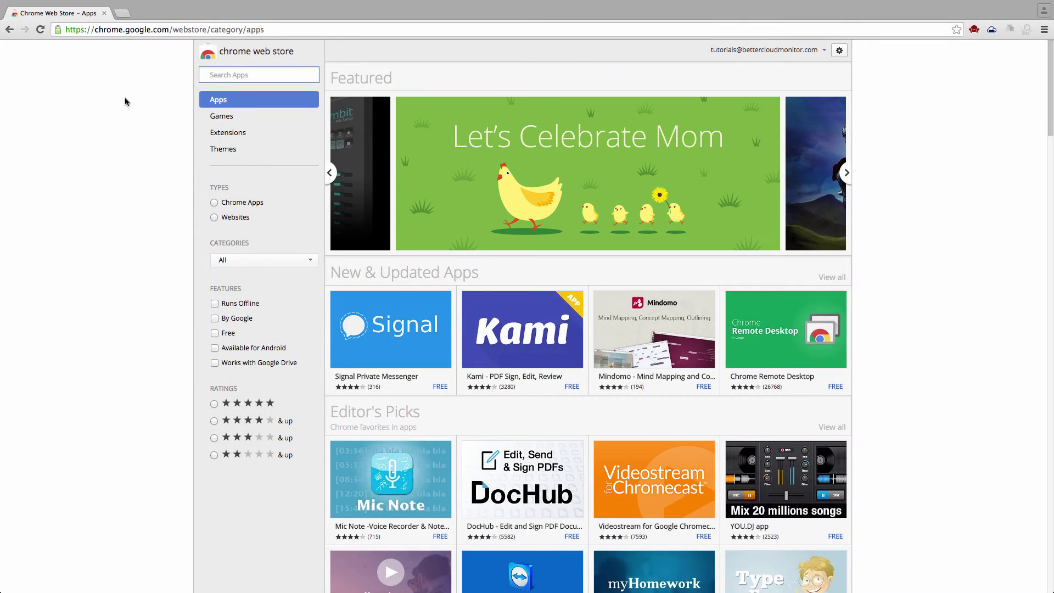
- Search for Tab scissors and install both Tab Scissors and Tab Glue
{"action": "type", "text": "Tab scissors"}
{"action": "key", "text": "Return"}
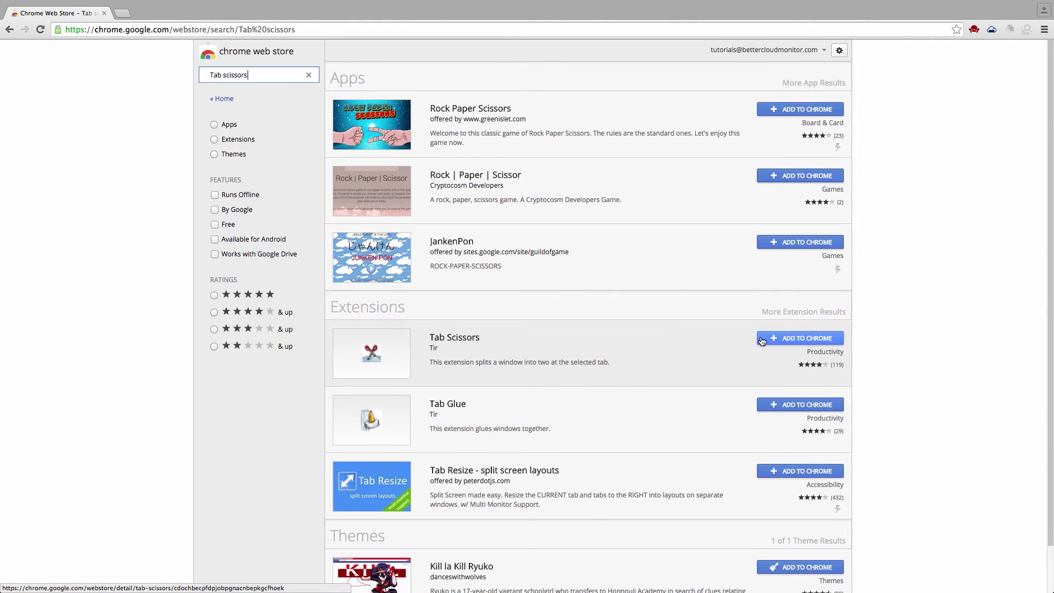
{"action": "left_click", "coordinate": [766, 339]}
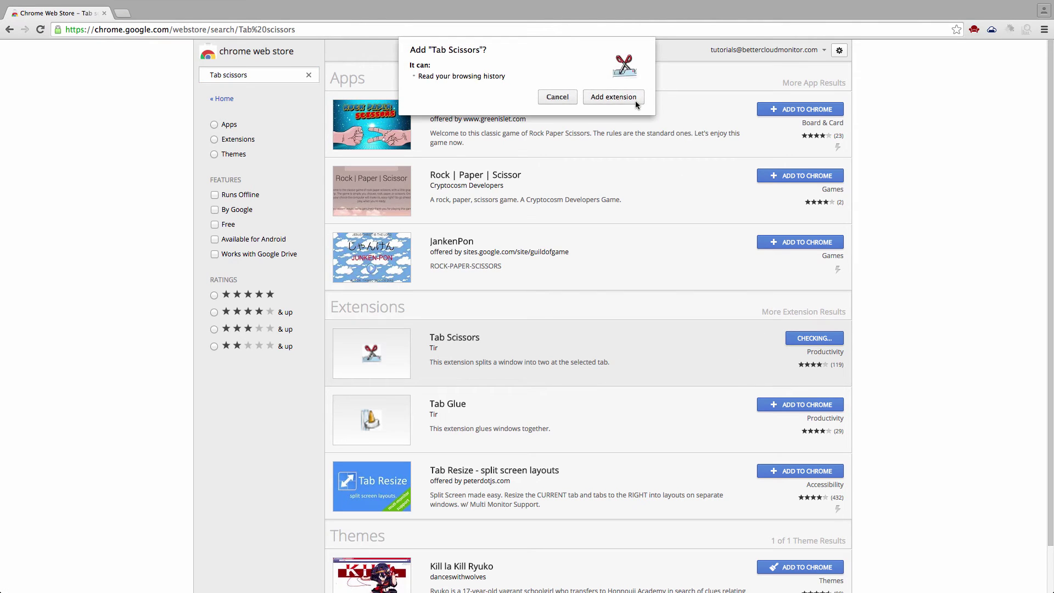
{"action": "left_click", "coordinate": [631, 99]}
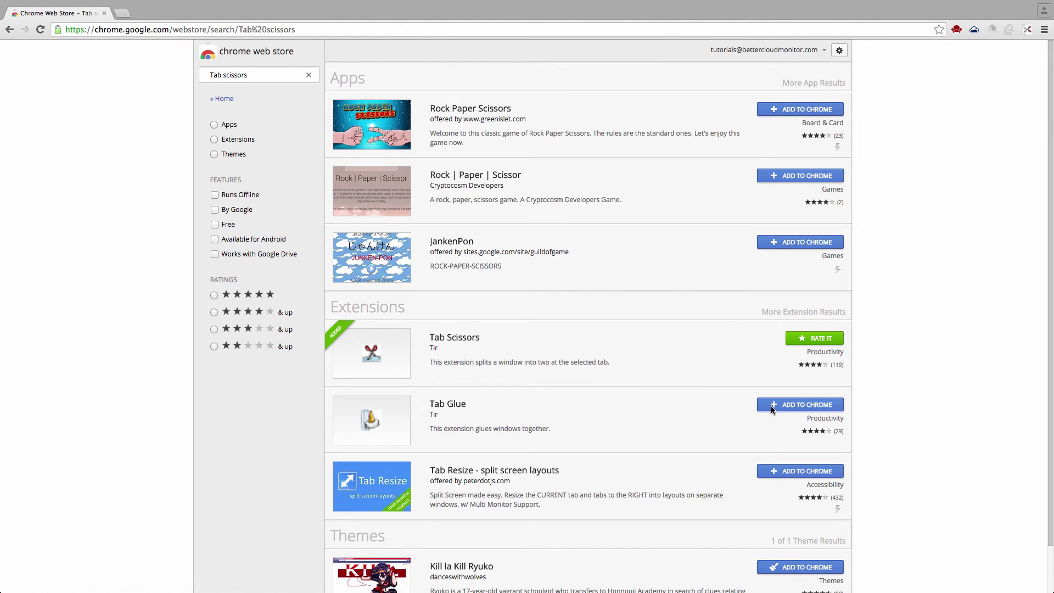
{"action": "left_click", "coordinate": [771, 406]}
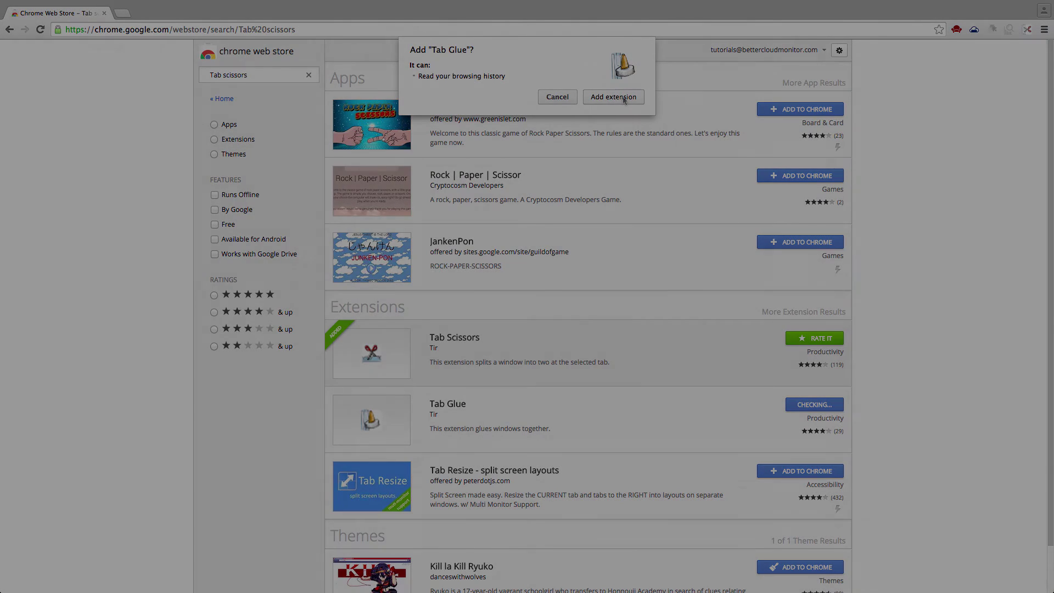
{"action": "left_click", "coordinate": [613, 90]}
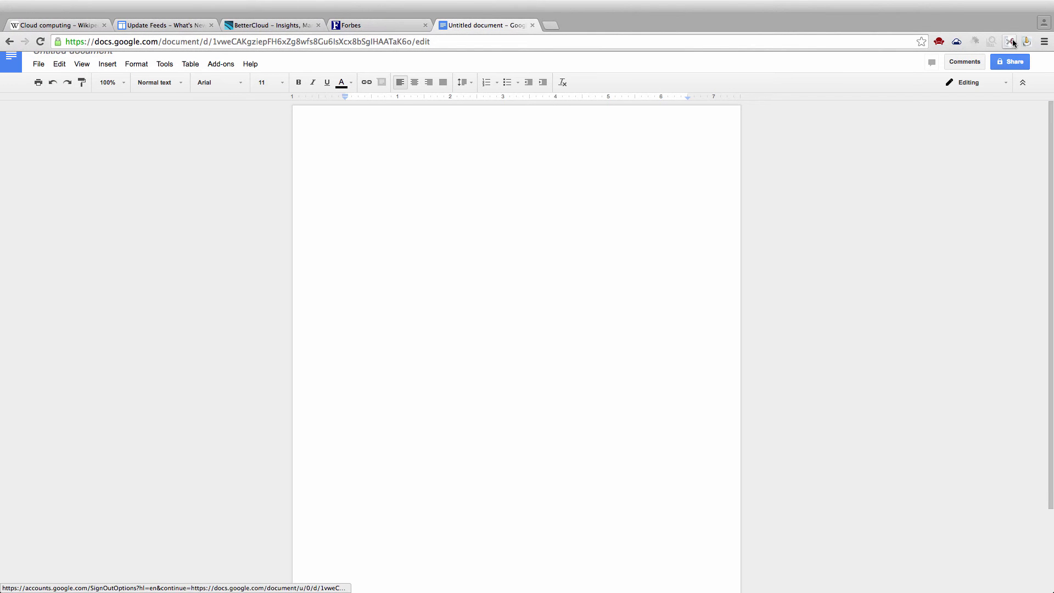
- Split off the Google Docs tab with Tab Scissors, then close the Docs, Web Store, Update Feeds and Cloud computing tabs
{"action": "left_click", "coordinate": [1010, 42]}
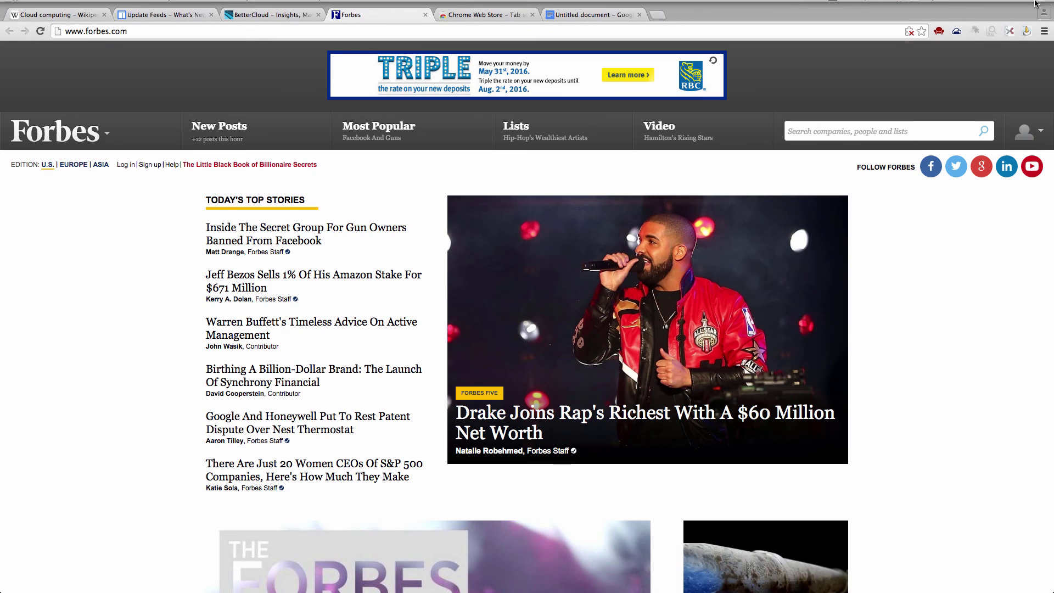
{"action": "middle_click", "coordinate": [554, 13]}
{"action": "left_click", "coordinate": [532, 12]}
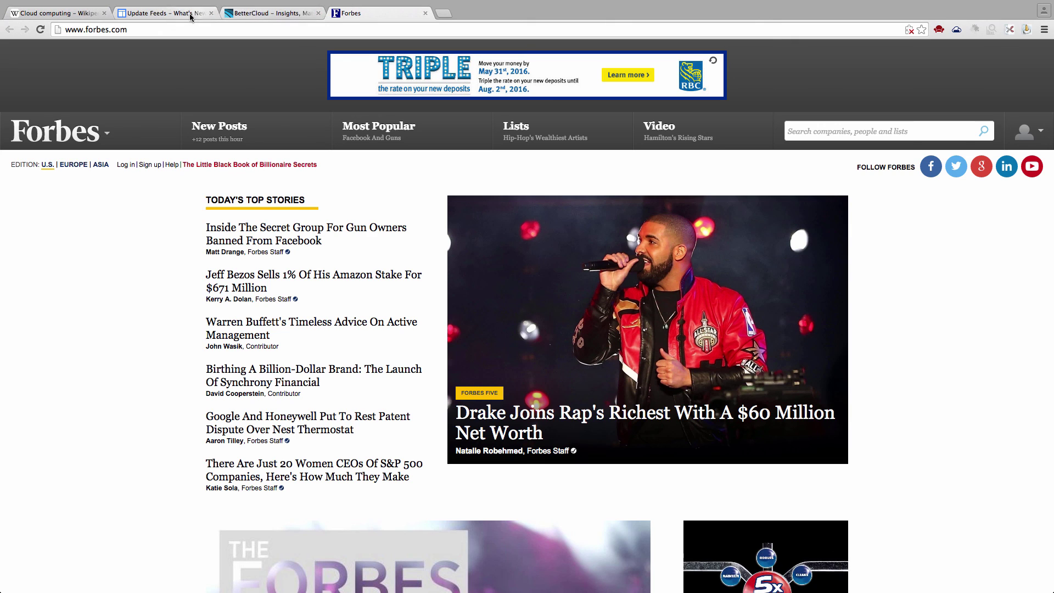
{"action": "left_click", "coordinate": [211, 13]}
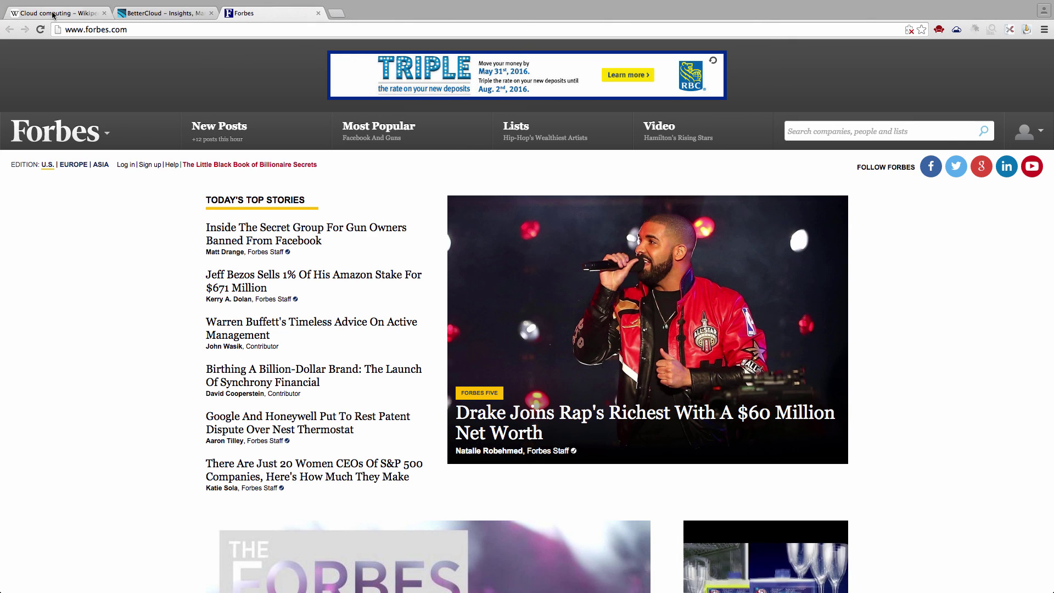
{"action": "left_click", "coordinate": [104, 13]}
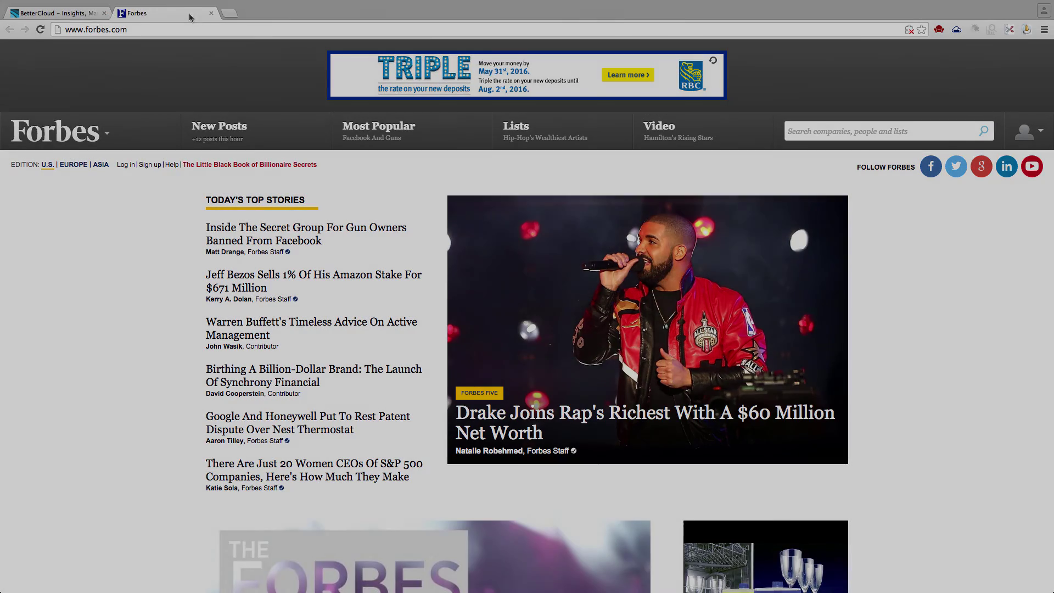